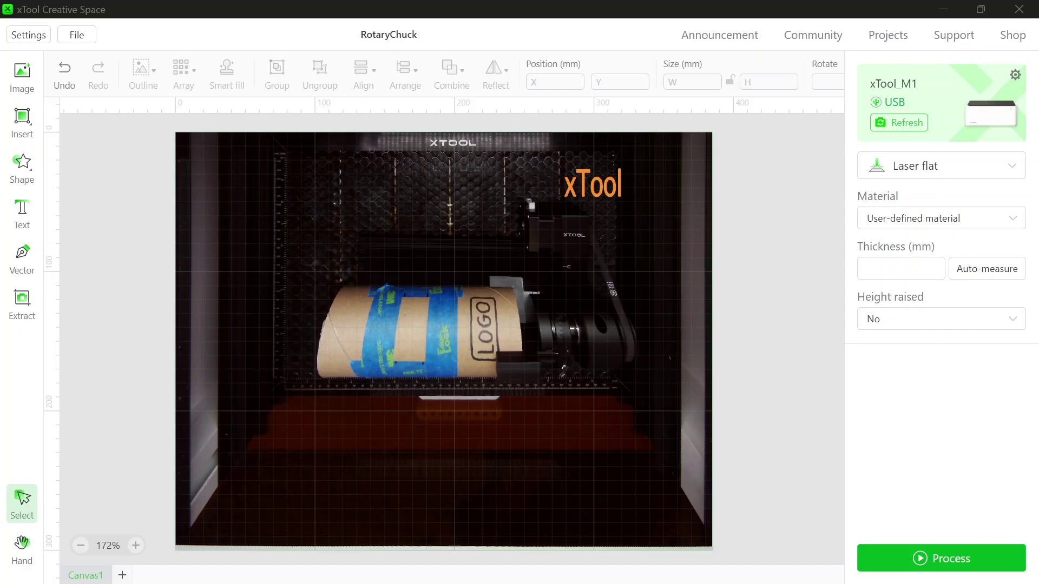
Step: Switch the processing mode to Laser cylindrical
click(950, 169)
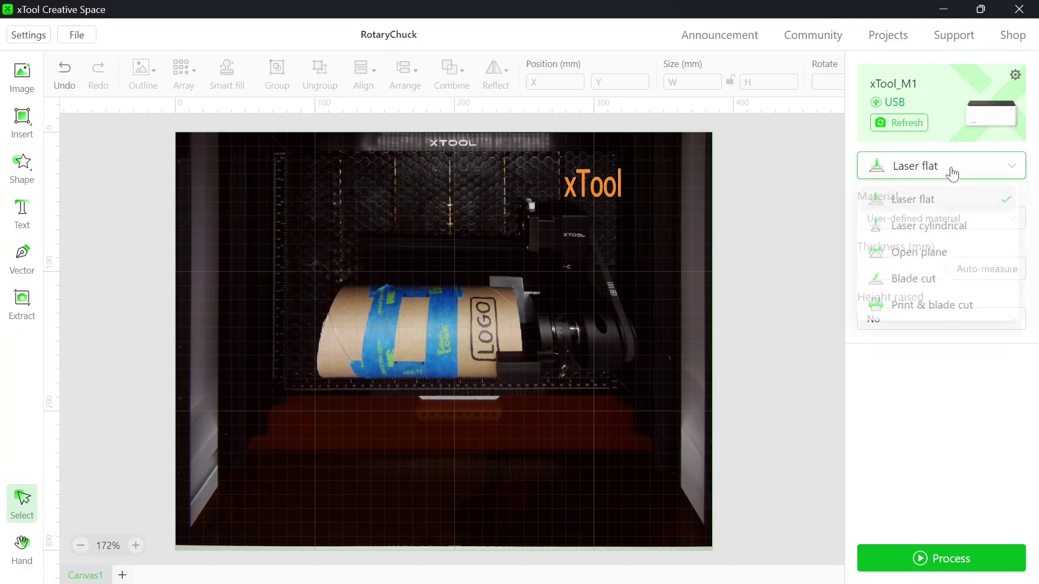
click(942, 234)
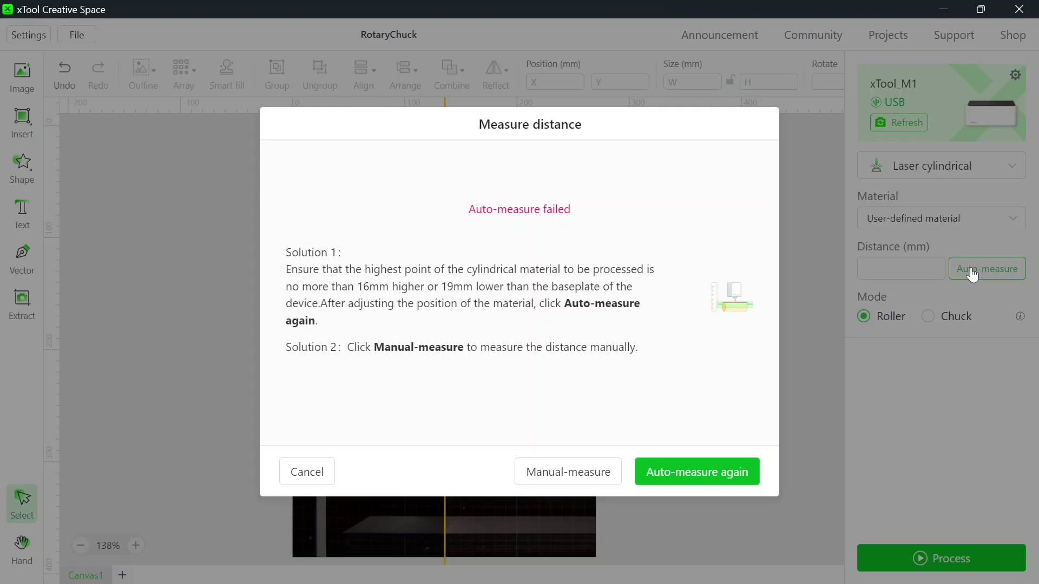
Step: Enter a manually measured laser distance of 24 mm
click(549, 479)
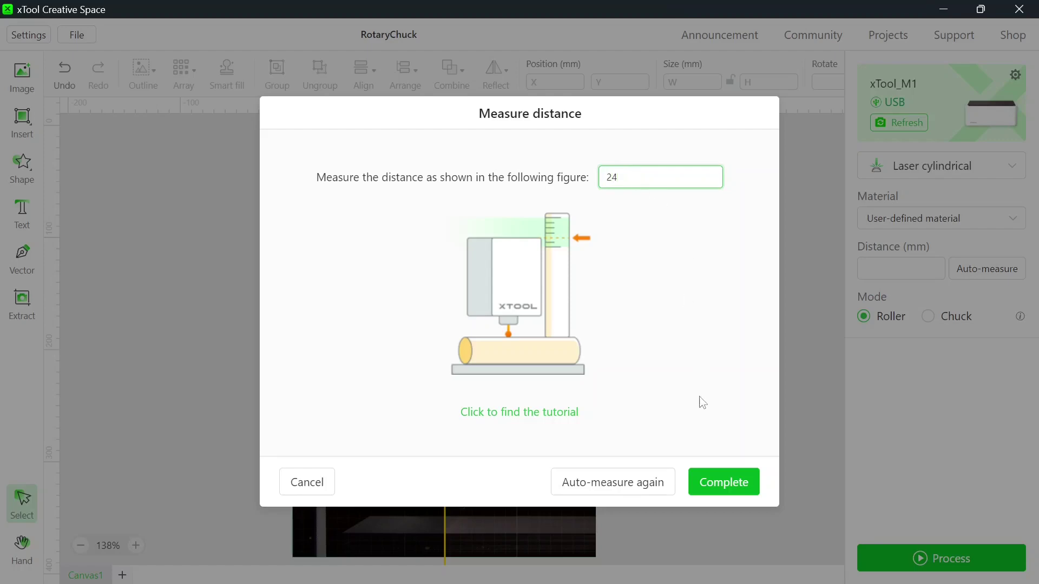
click(726, 482)
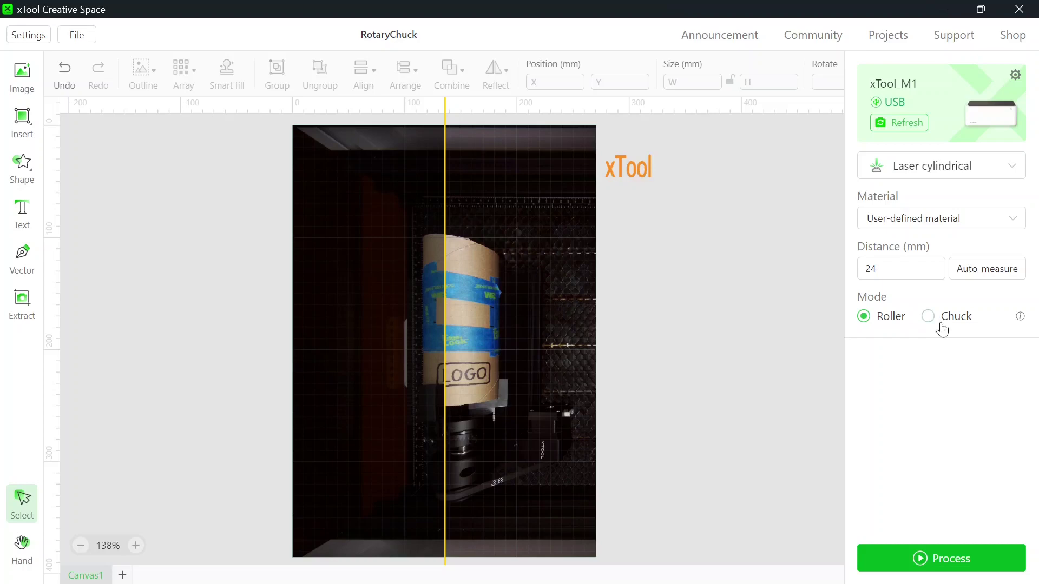
Step: Use Chuck mode with a 190 mm perimeter (60.5 mm diameter) and shift the yellow guide line left
click(930, 317)
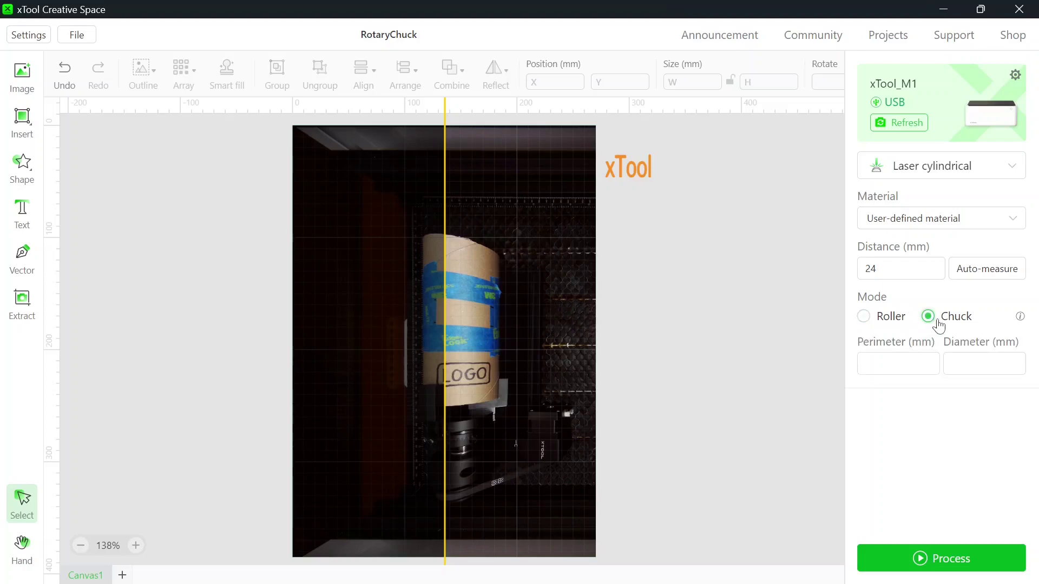
click(908, 364)
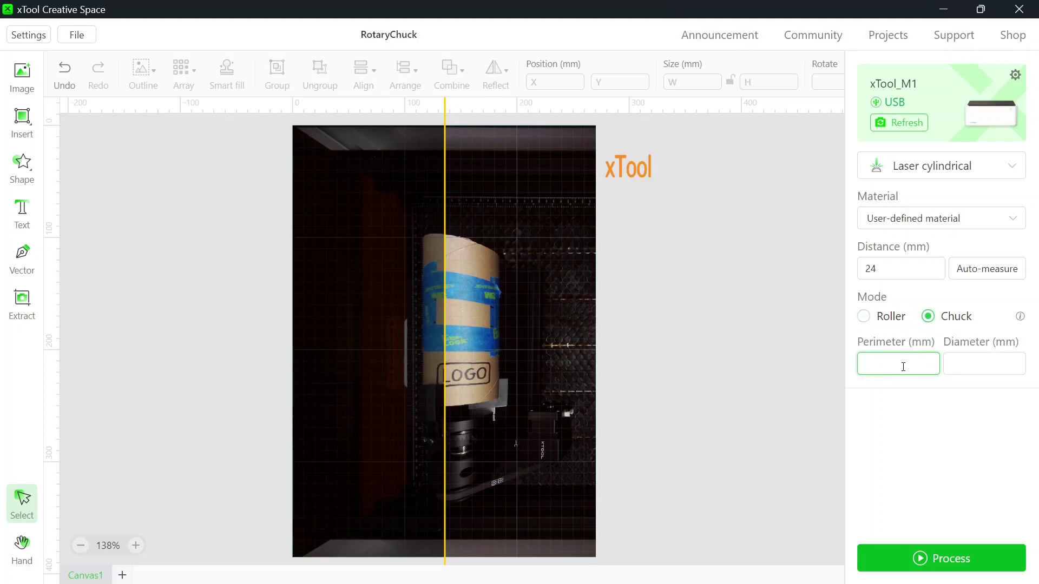
text(190)
drag(444, 234, 438, 255)
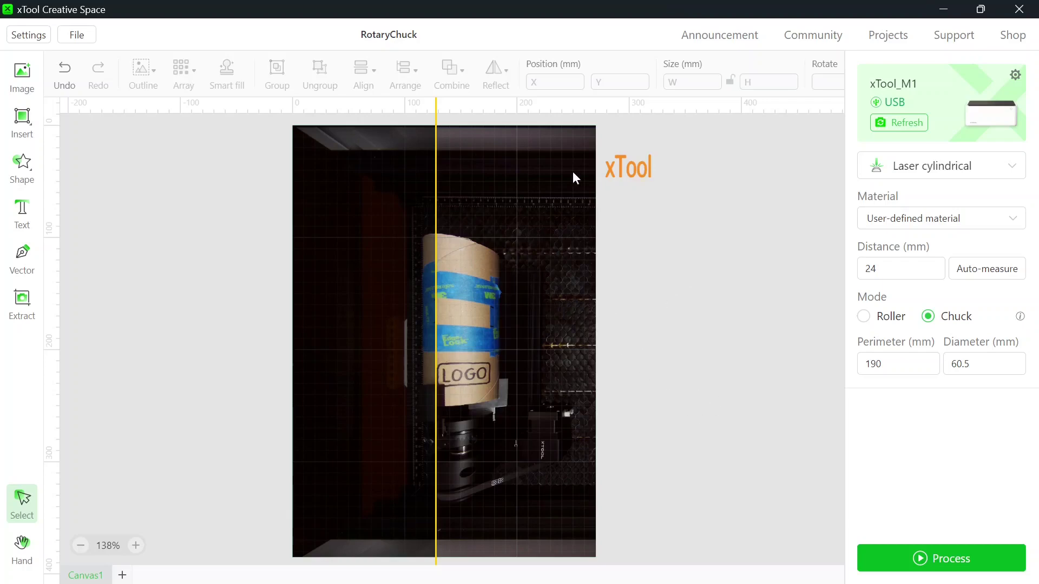
click(631, 164)
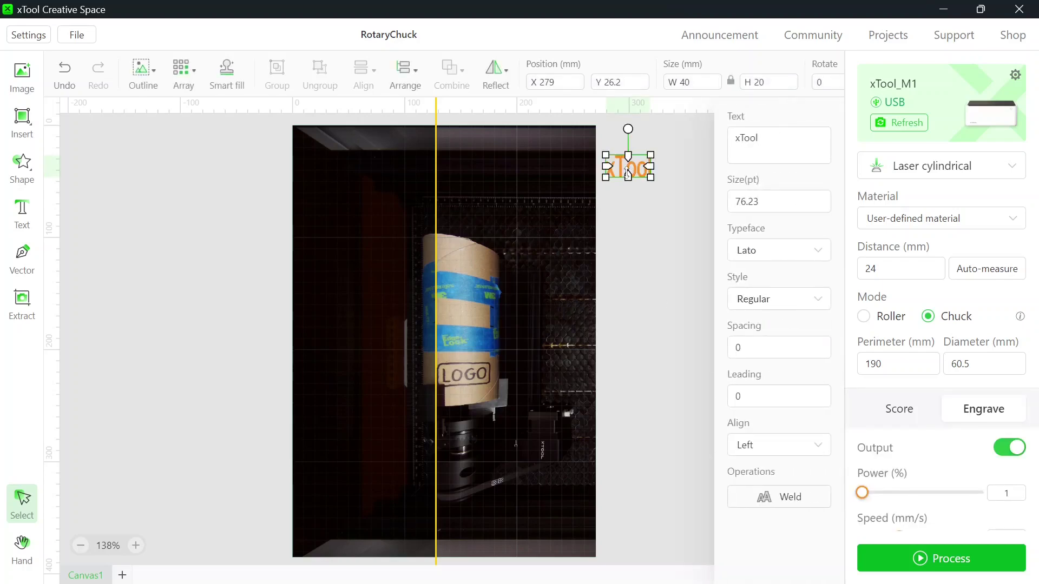
Step: Move the 40 × 20 mm xTool text from the canvas corner onto the tube above LOGO
click(691, 82)
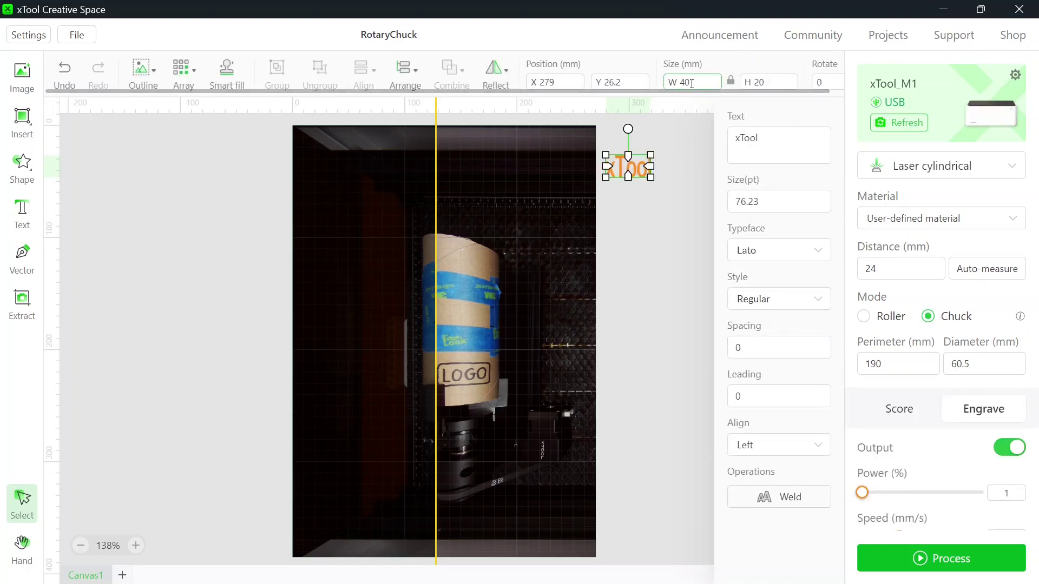
click(764, 82)
drag(616, 174, 456, 313)
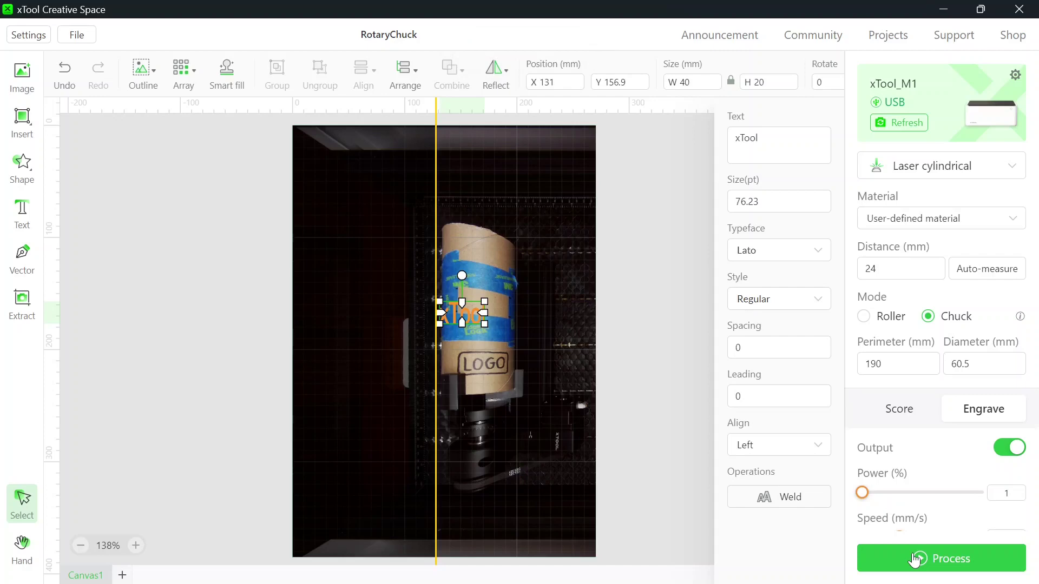
Step: Raise the engrave power to 70% and preview the job, estimated at 2min
click(914, 559)
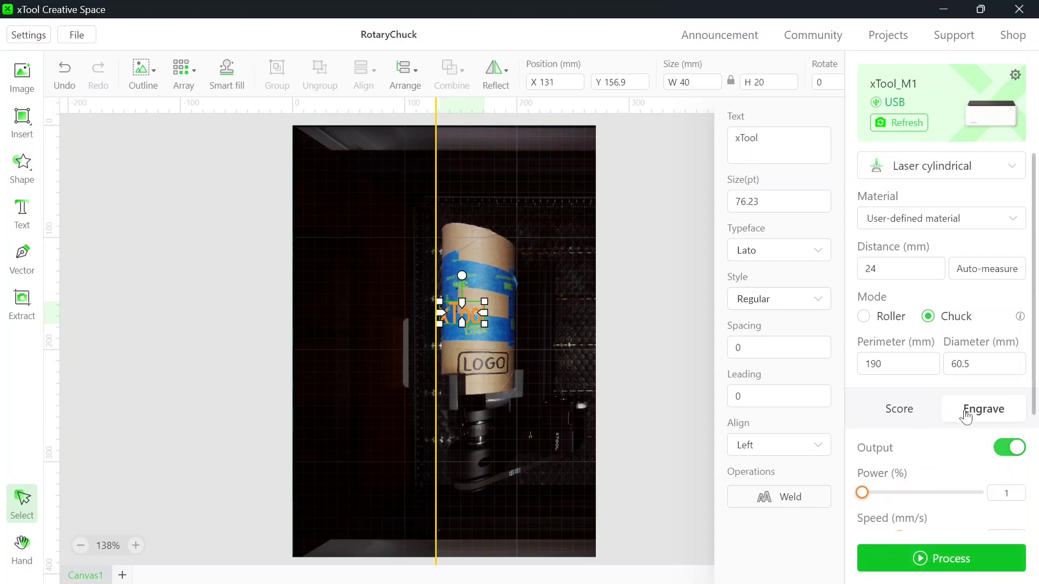
click(938, 494)
drag(939, 495, 945, 499)
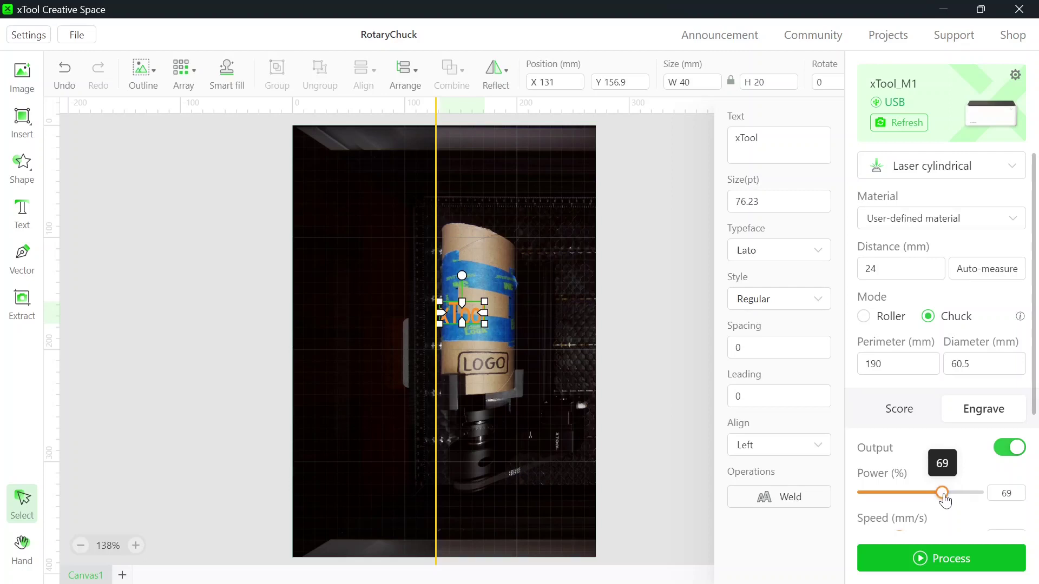
drag(945, 502, 947, 502)
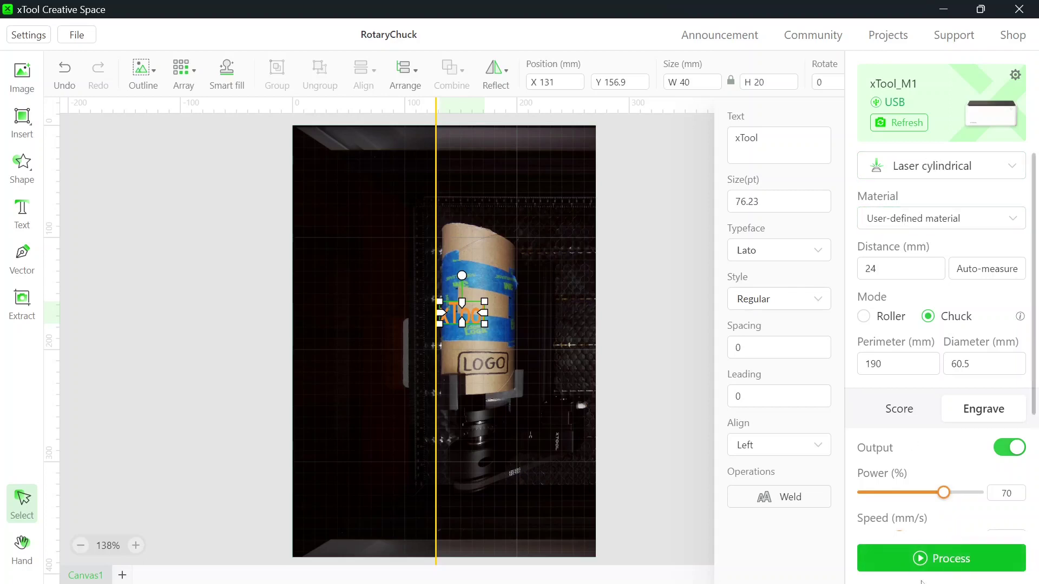
click(956, 560)
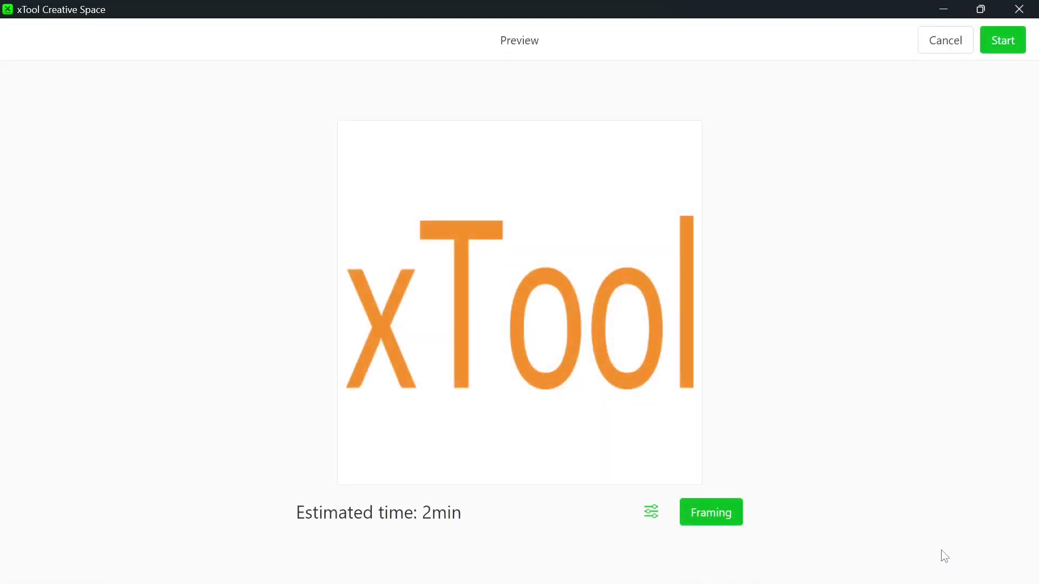
Step: Shift the guide line right, nudge the xTool text to X 147.9, Y 147.2 mm, and re-preview
click(957, 48)
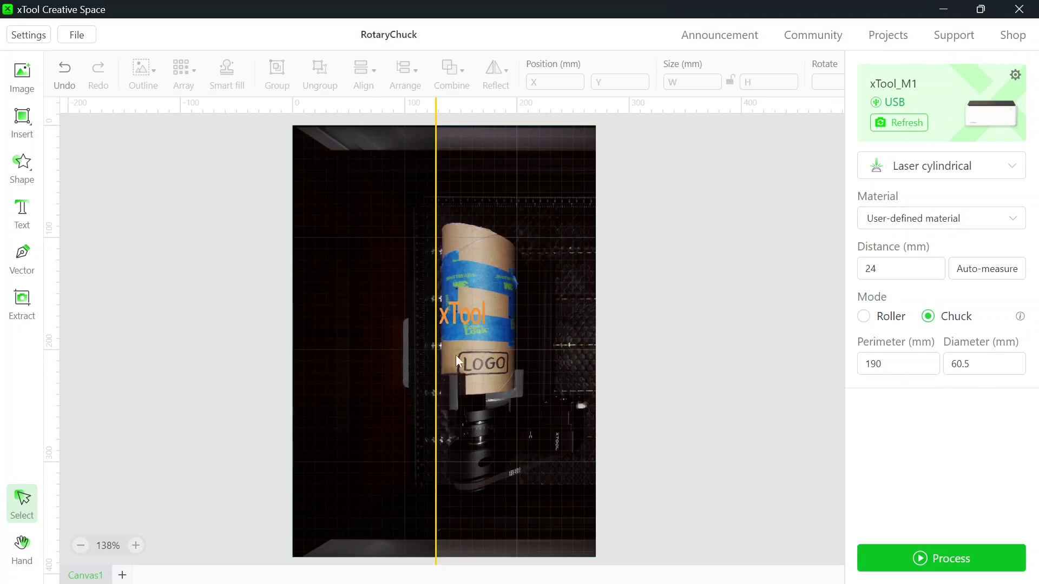
drag(437, 346, 457, 350)
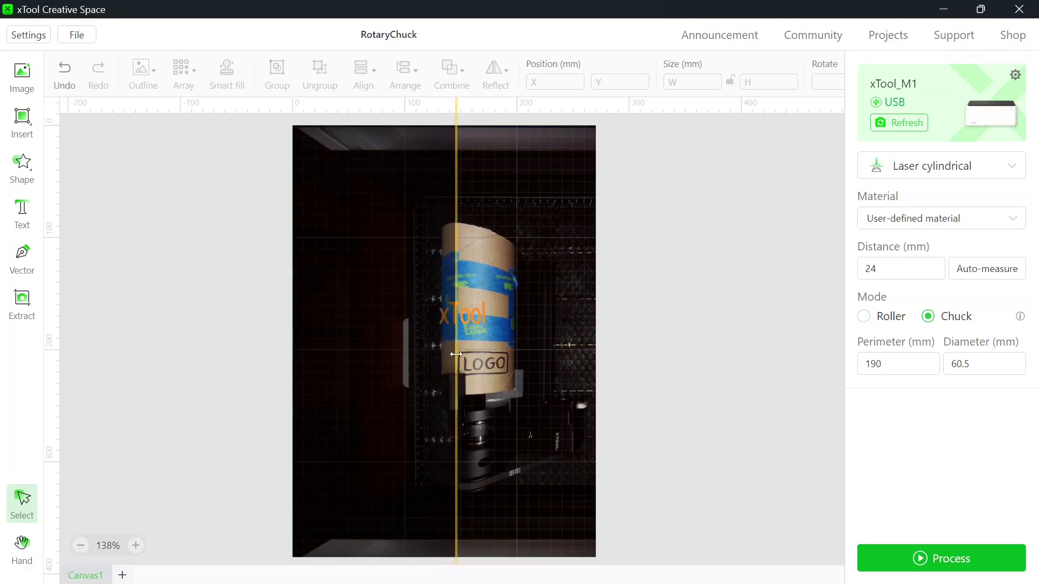
click(476, 315)
drag(476, 315, 495, 307)
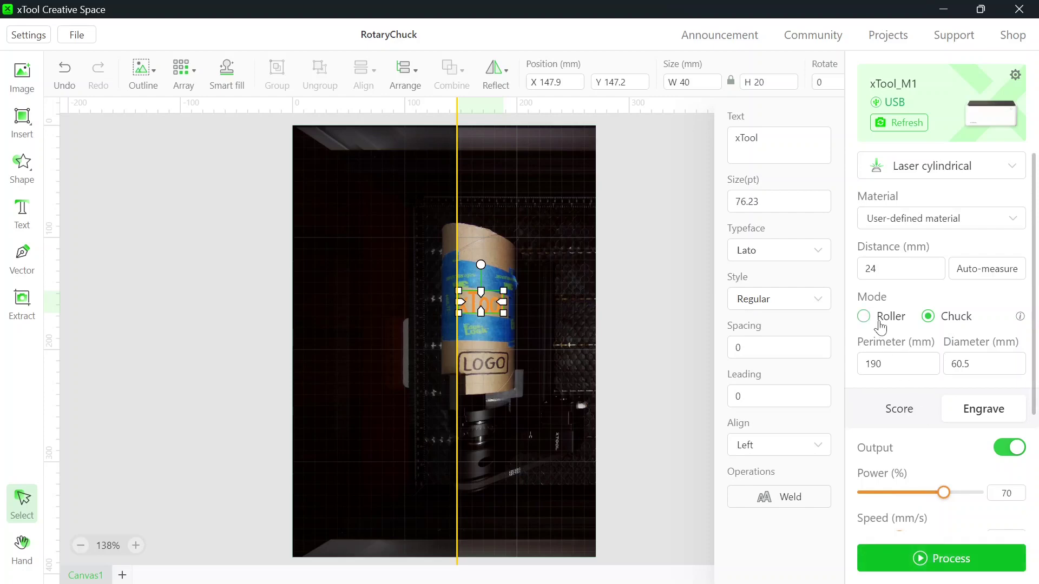
click(964, 569)
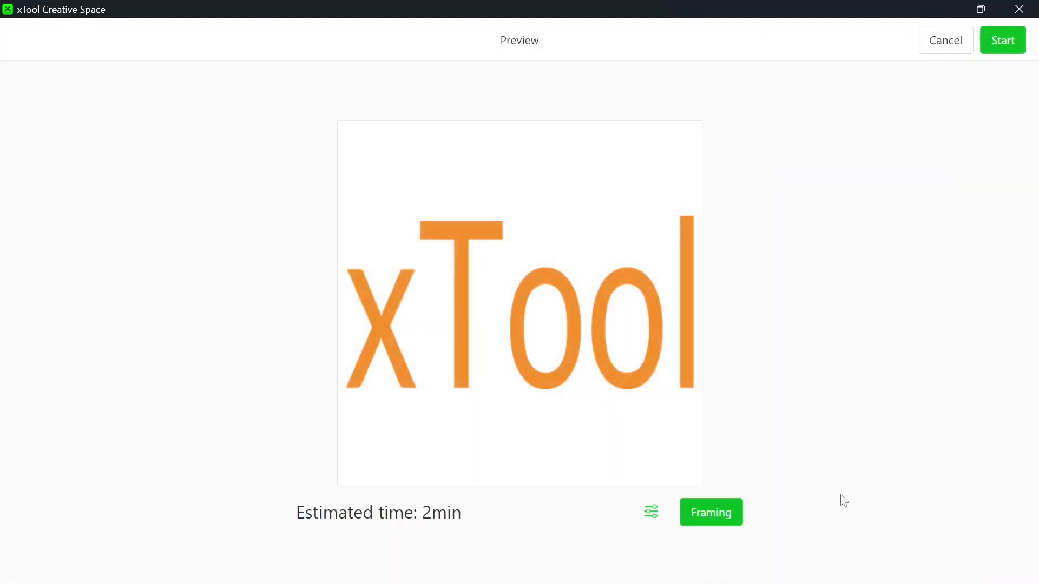
Step: Run framing of the xTool text on the tube and confirm it finished
click(725, 512)
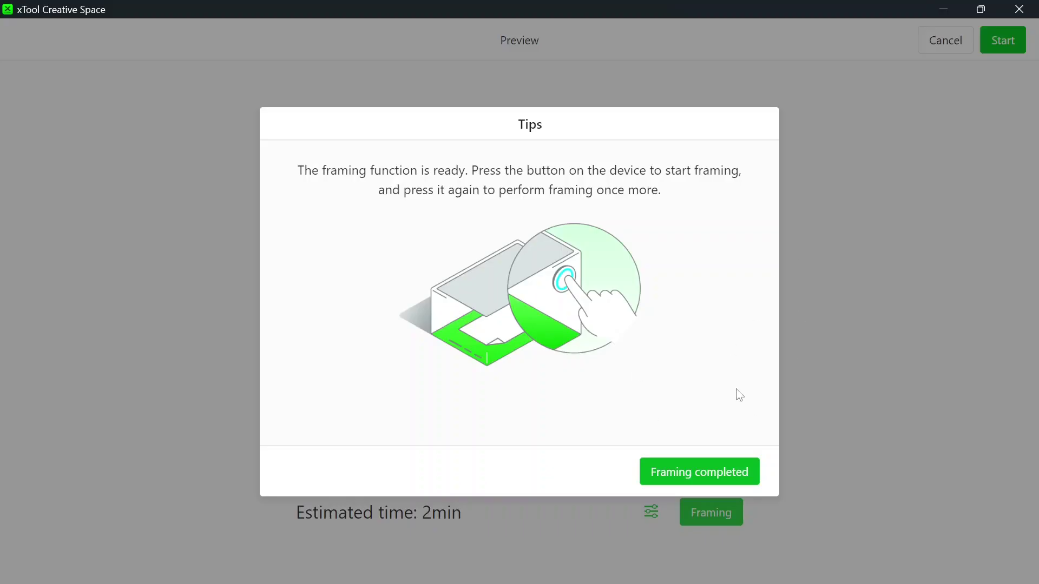
click(720, 479)
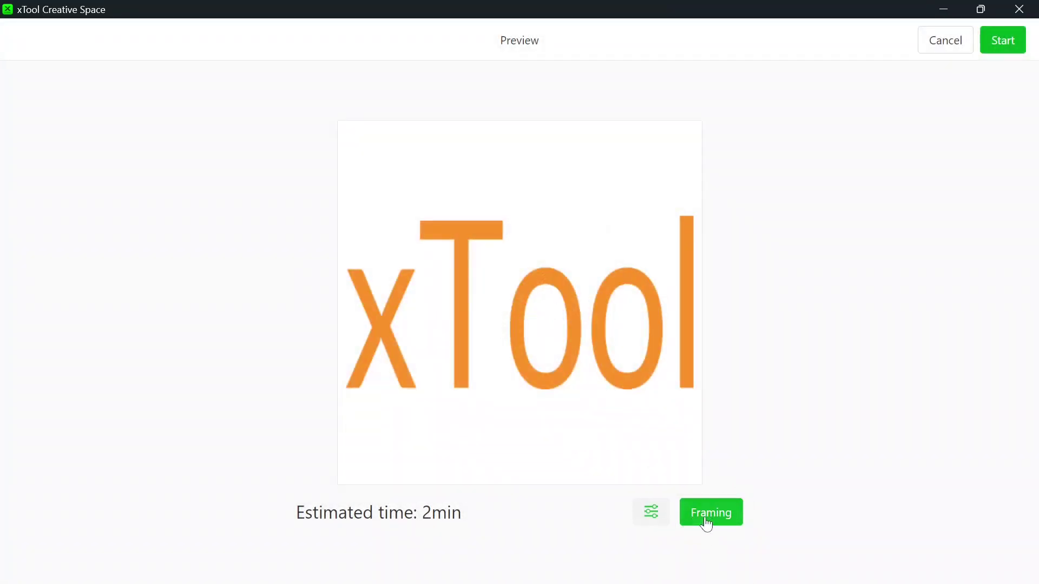
click(651, 514)
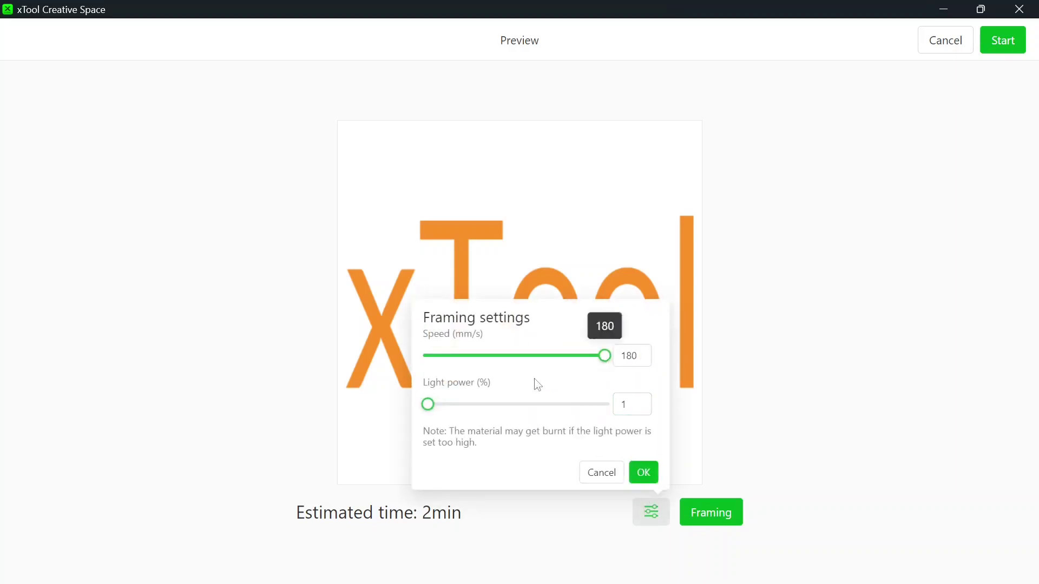
click(620, 400)
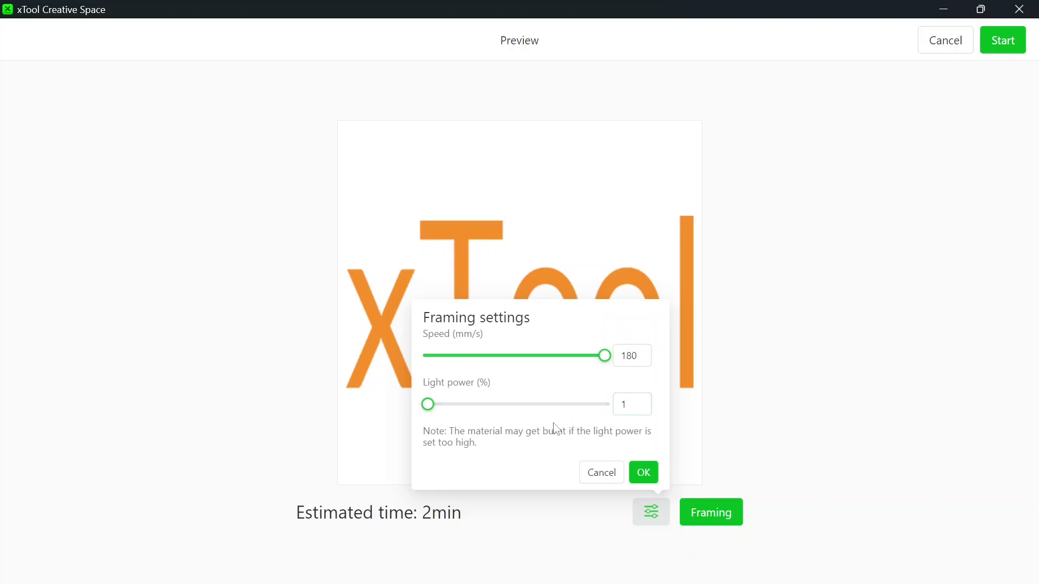
click(645, 475)
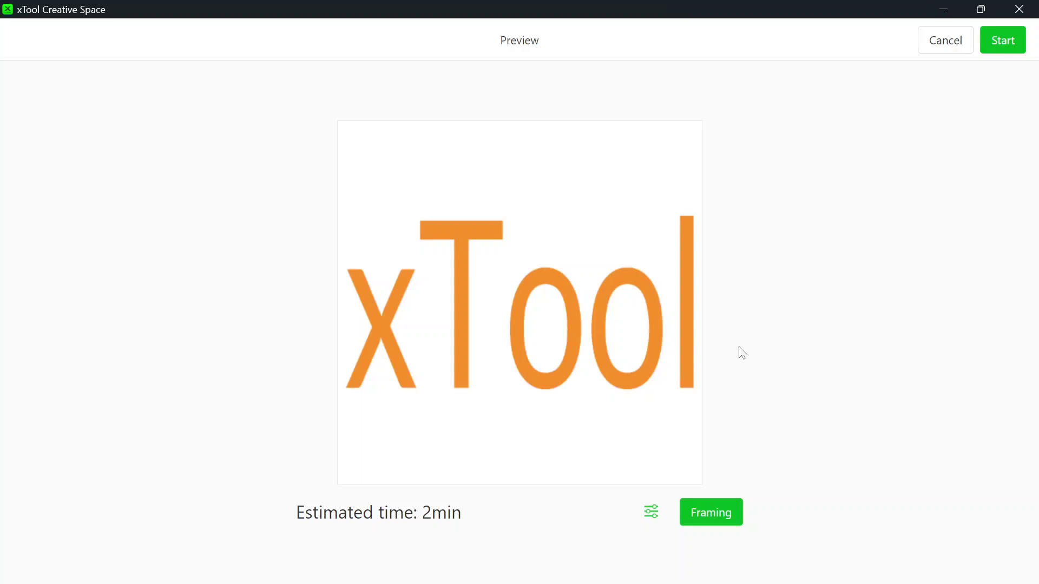
click(1008, 48)
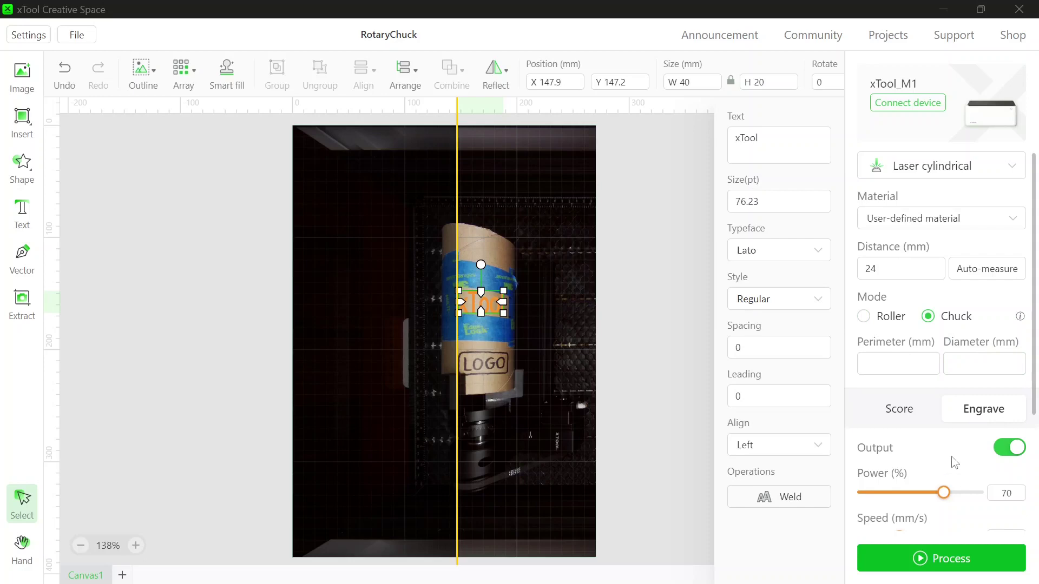
scroll(954, 463, down, 3)
scroll(959, 454, down, 3)
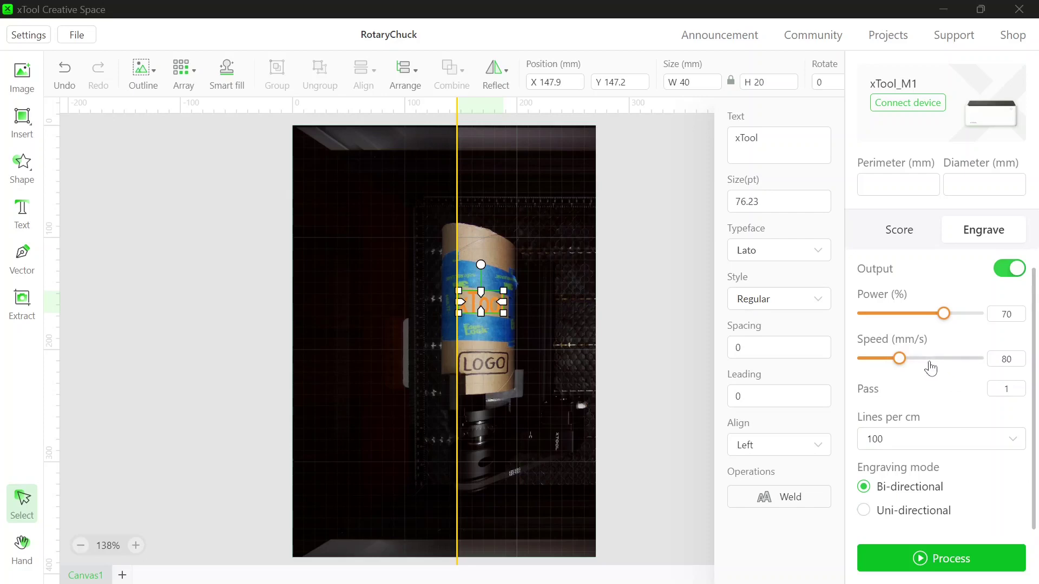
mouse_move(911, 367)
scroll(937, 373, up, 3)
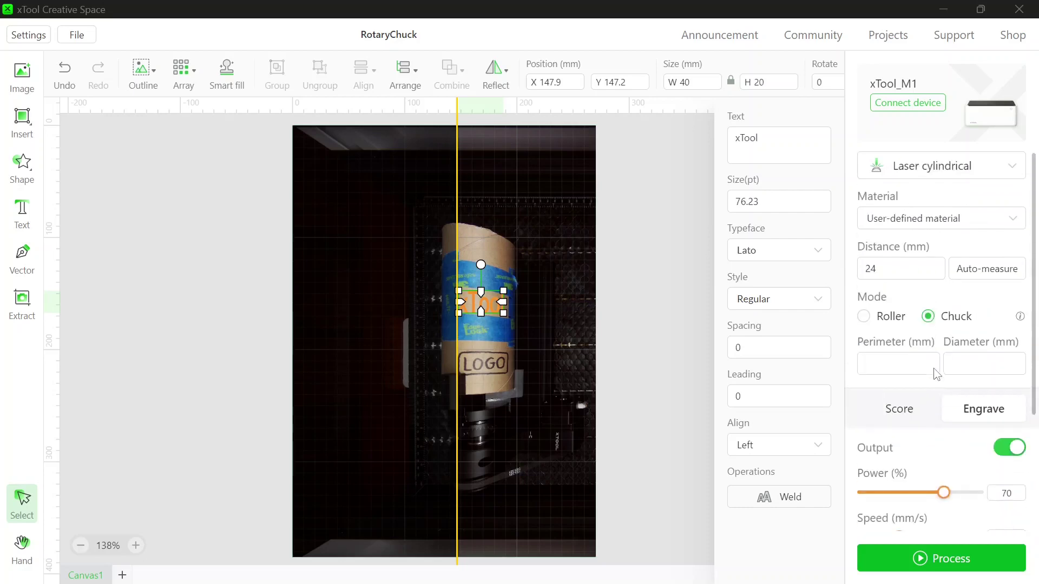
click(955, 218)
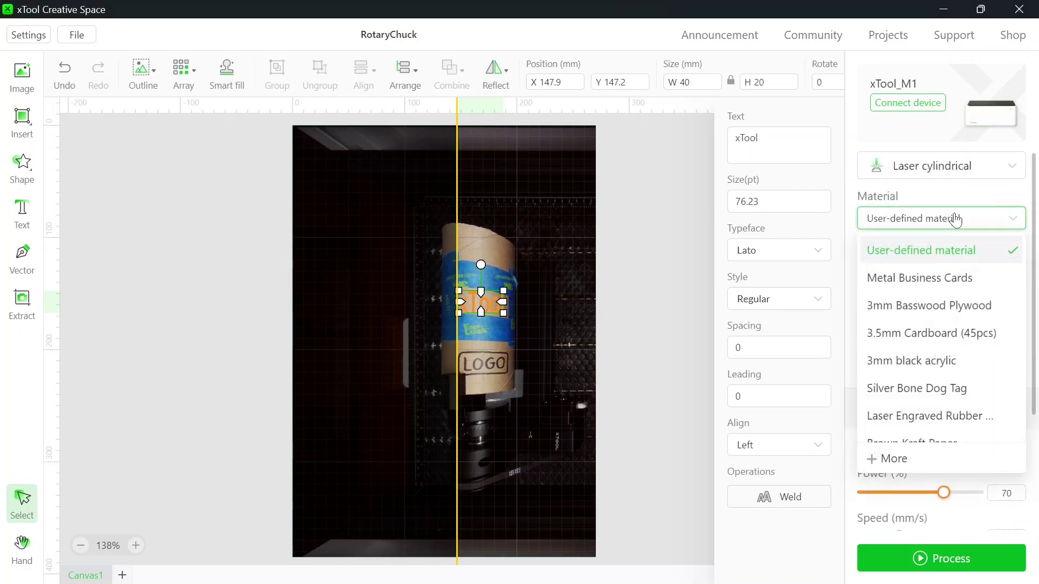
click(920, 277)
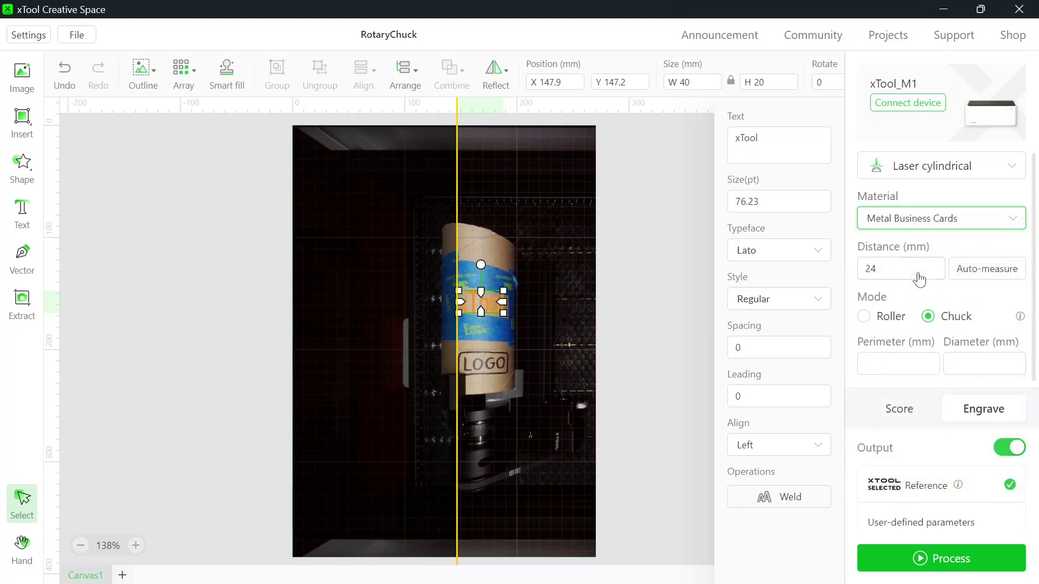
scroll(945, 346, down, 5)
scroll(945, 350, down, 1)
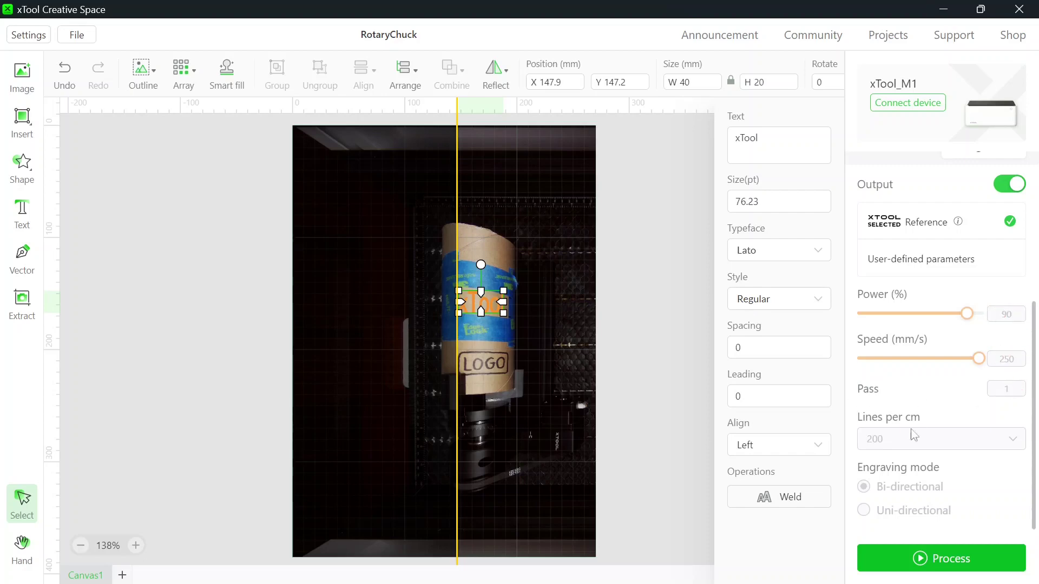
scroll(964, 397, up, 5)
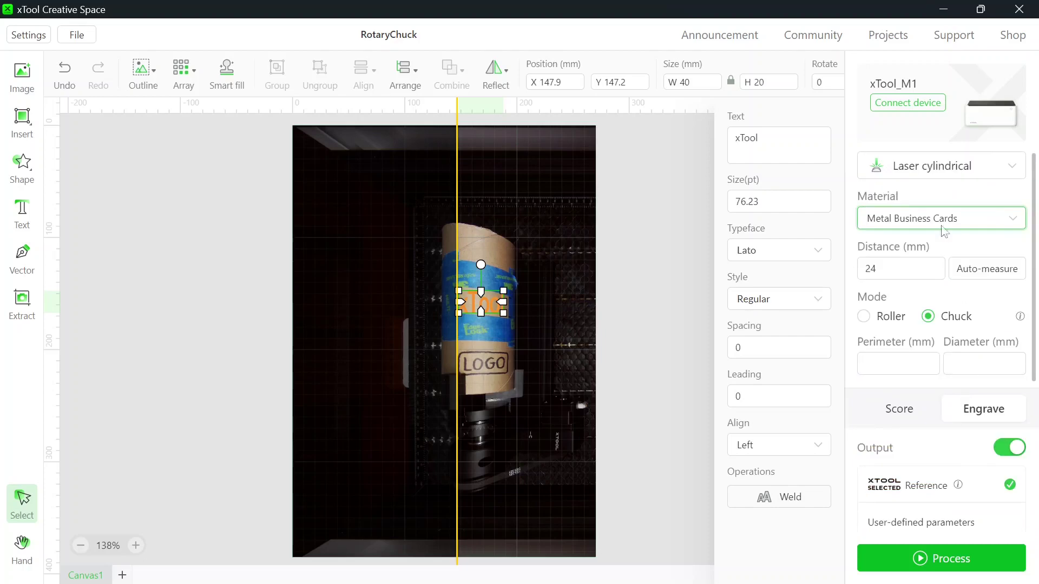
click(964, 226)
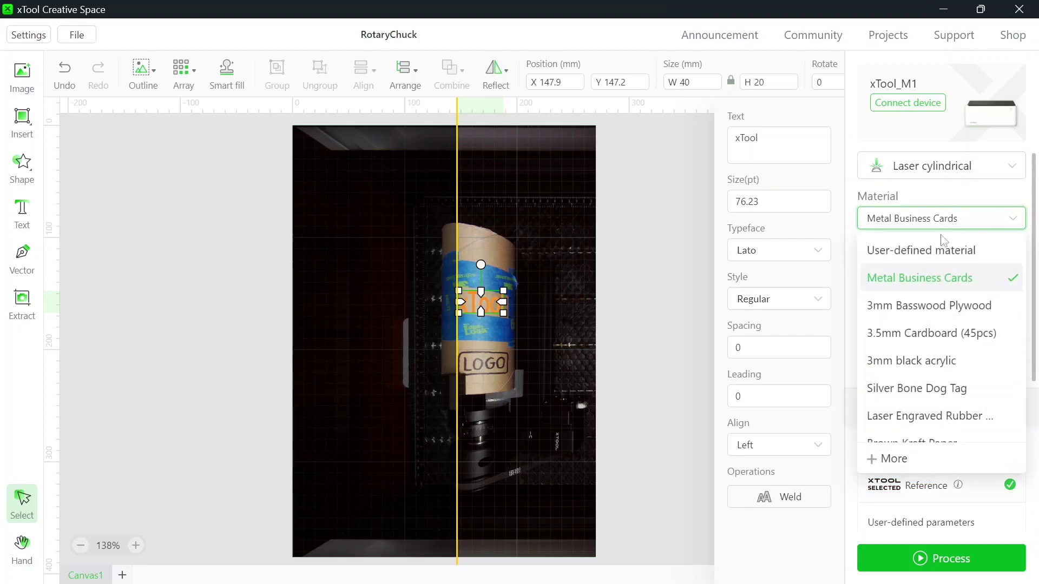
click(942, 250)
scroll(966, 364, down, 3)
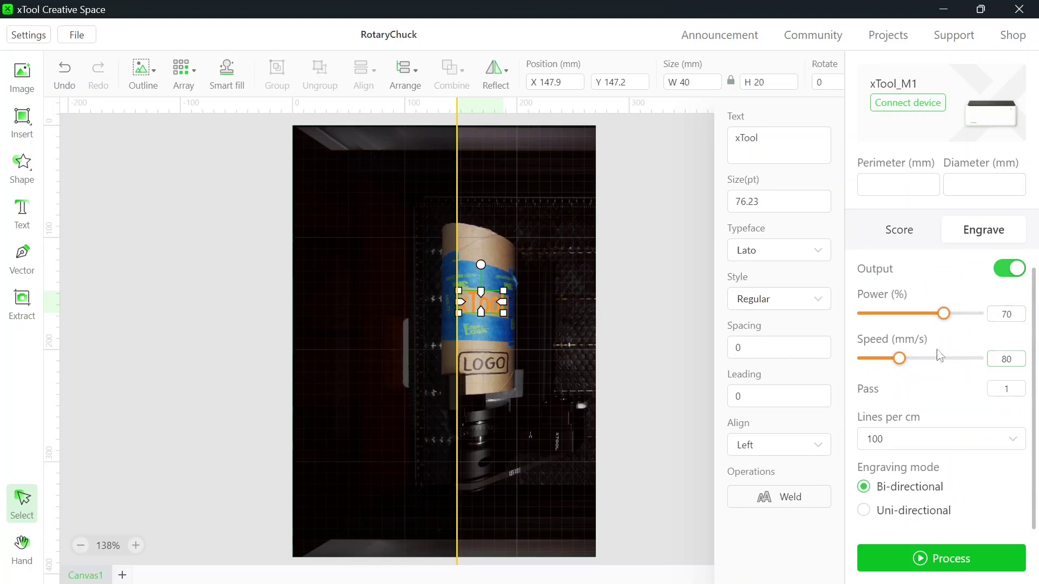
click(998, 366)
mouse_move(888, 360)
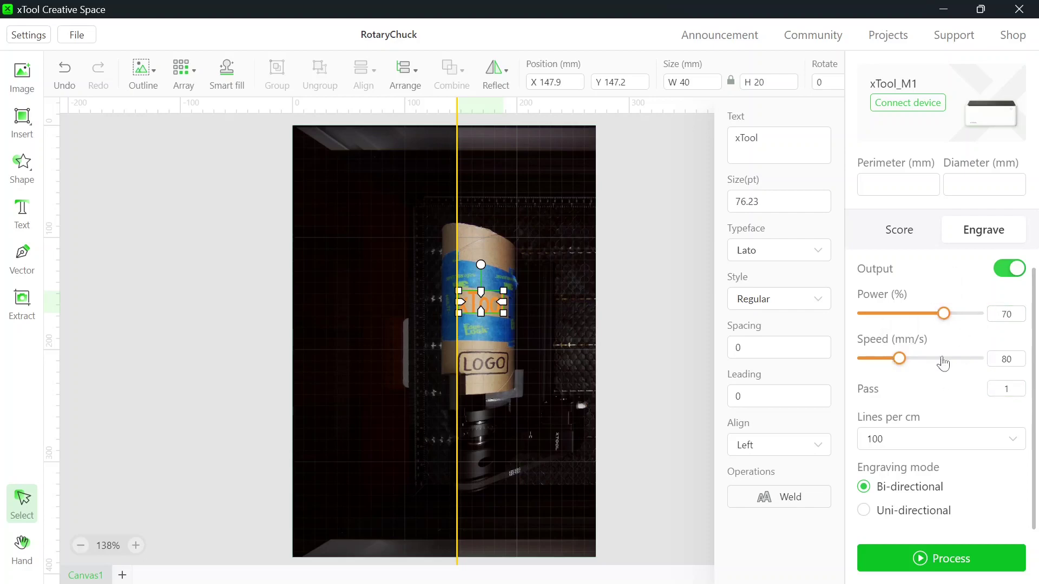